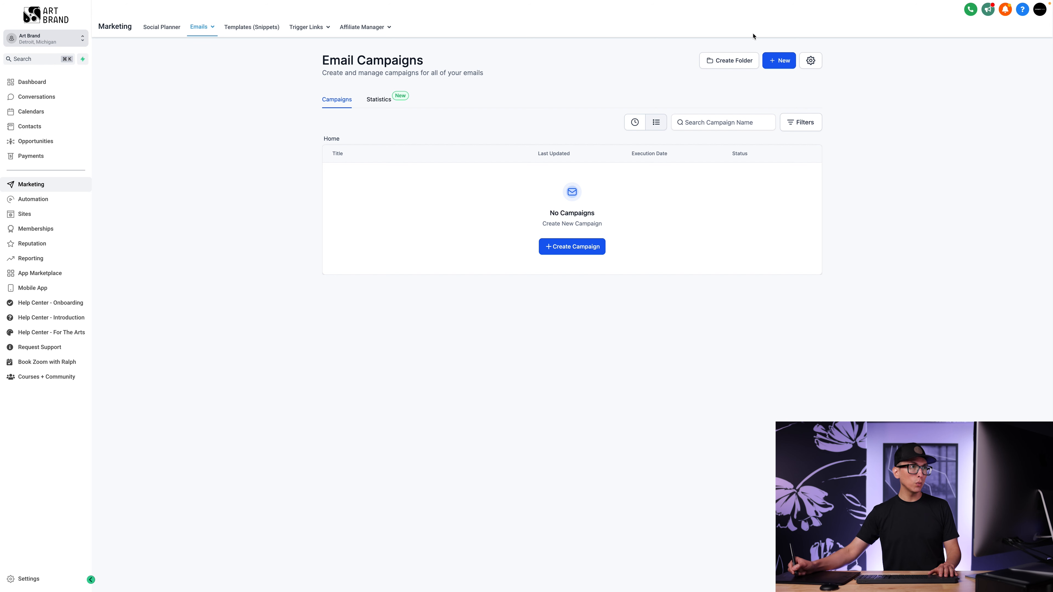
# Create a new email campaign from the Mortgage Assistance Generic 7 template.
pyautogui.click(780, 62)
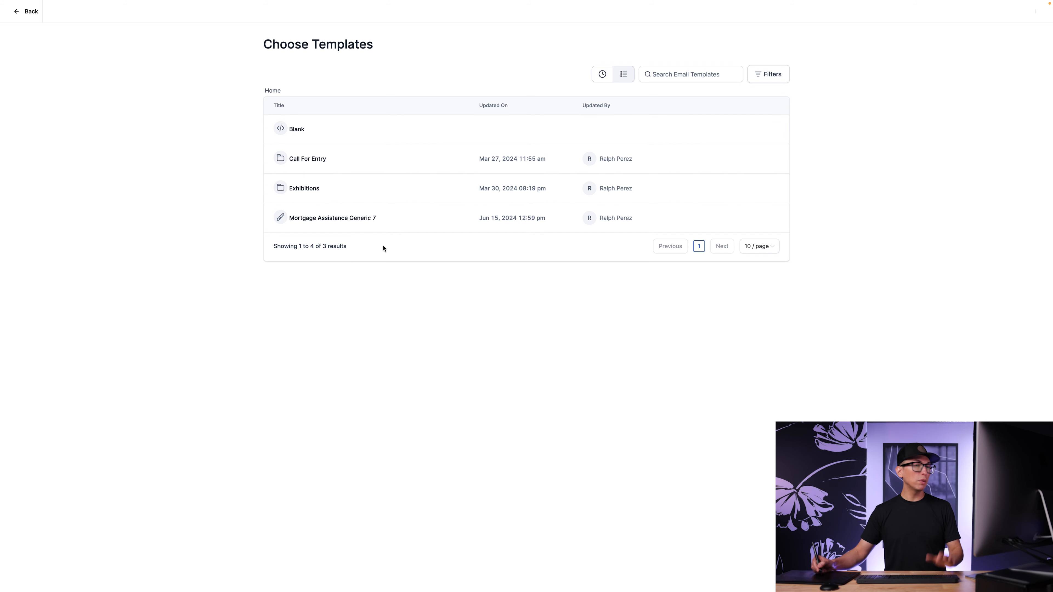
pyautogui.click(346, 222)
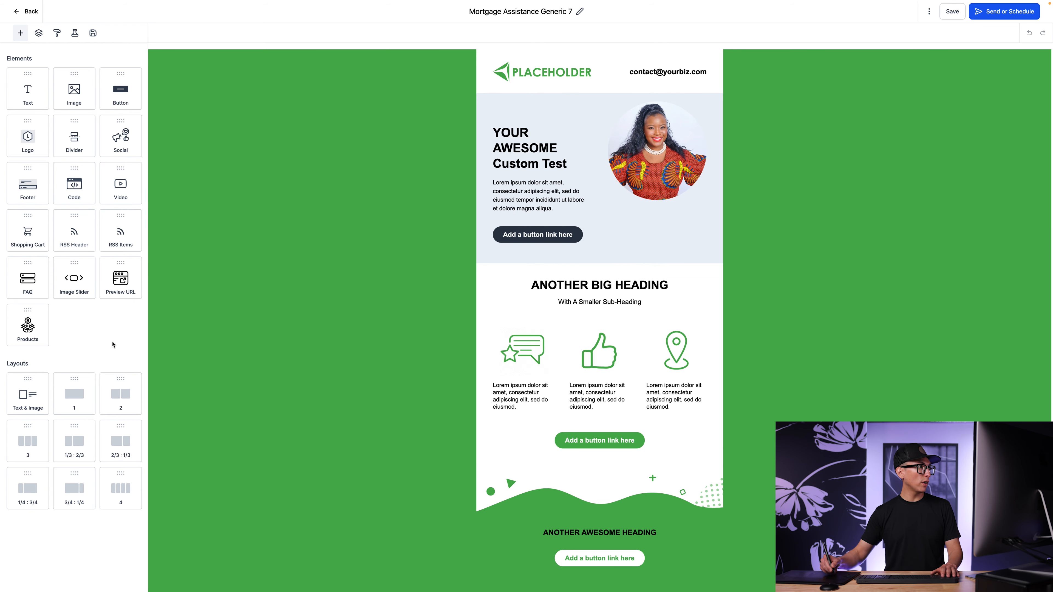
pyautogui.moveTo(120, 88); pyautogui.dragTo(507, 228)
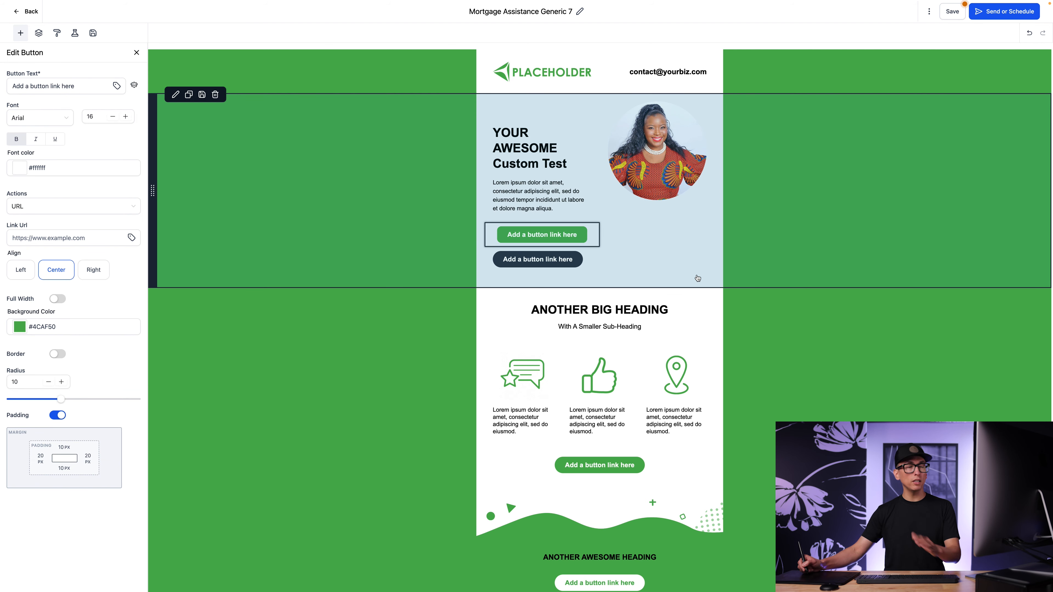
pyautogui.click(600, 225)
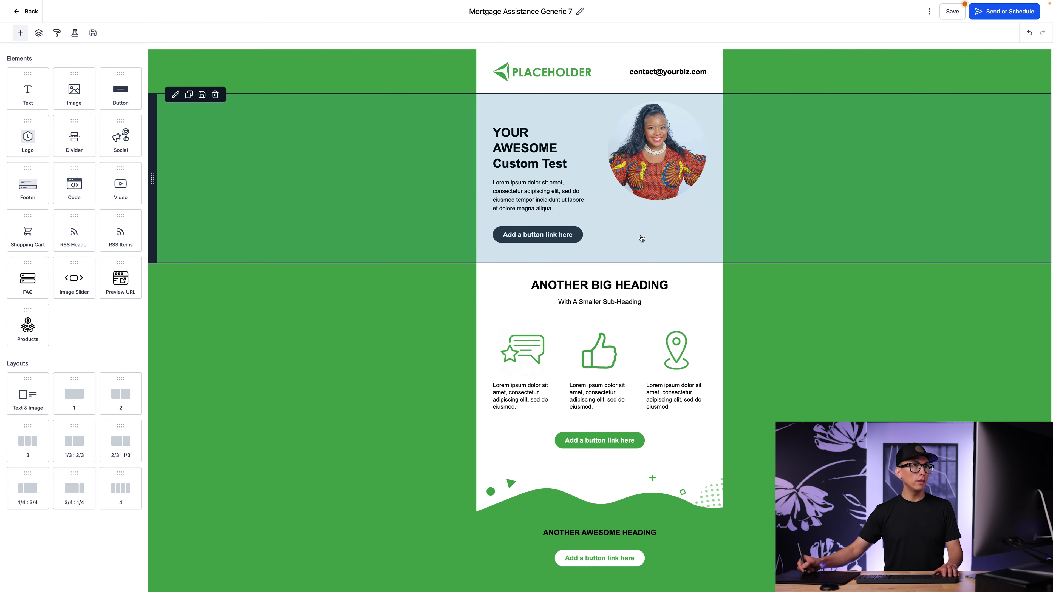
pyautogui.click(930, 12)
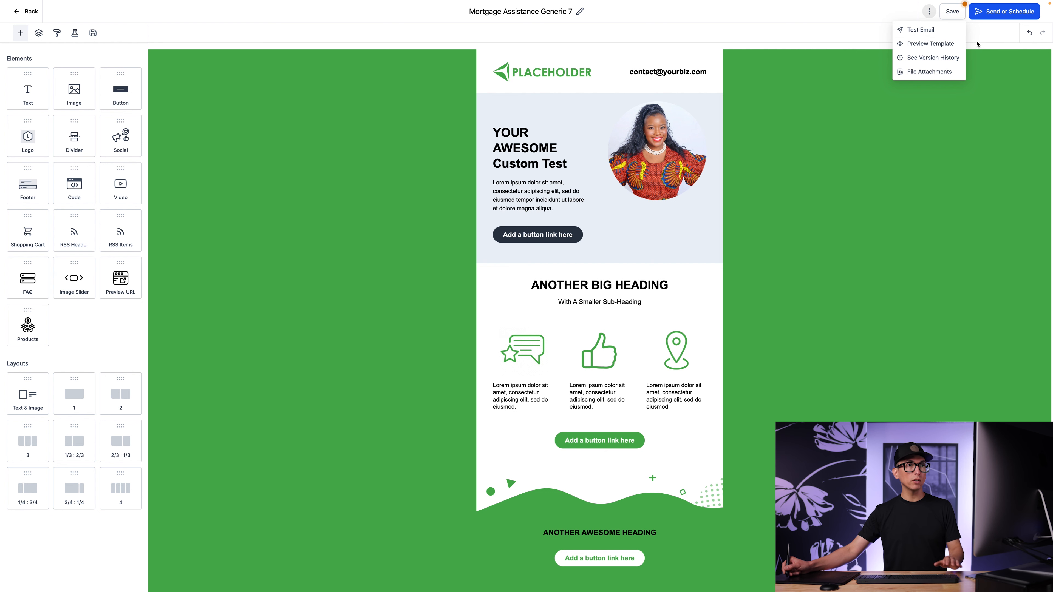
pyautogui.click(949, 35)
# Save the email design and proceed to its send or schedule settings.
pyautogui.click(952, 13)
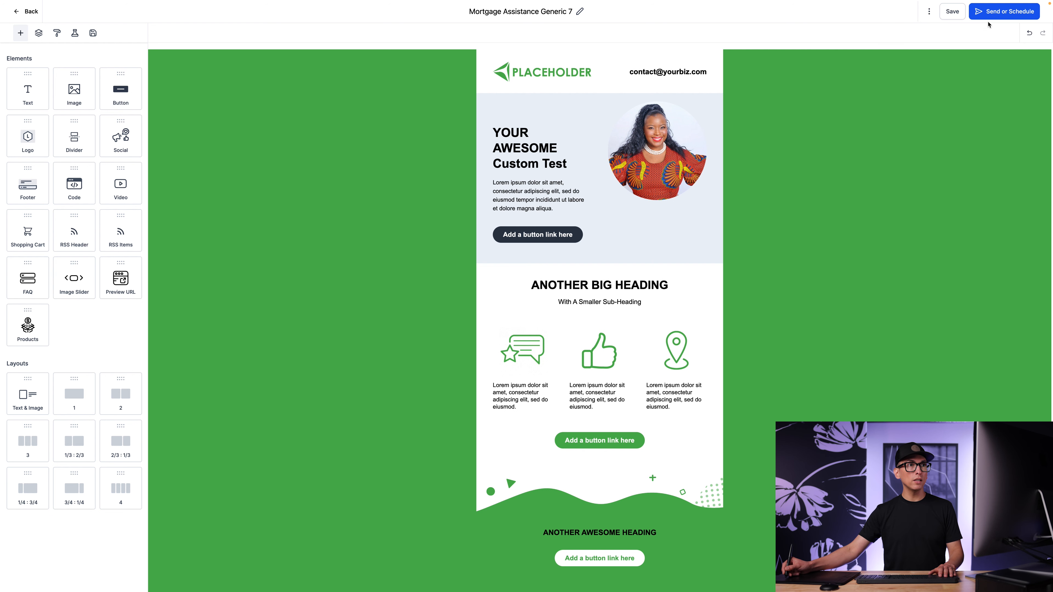
pyautogui.click(1003, 18)
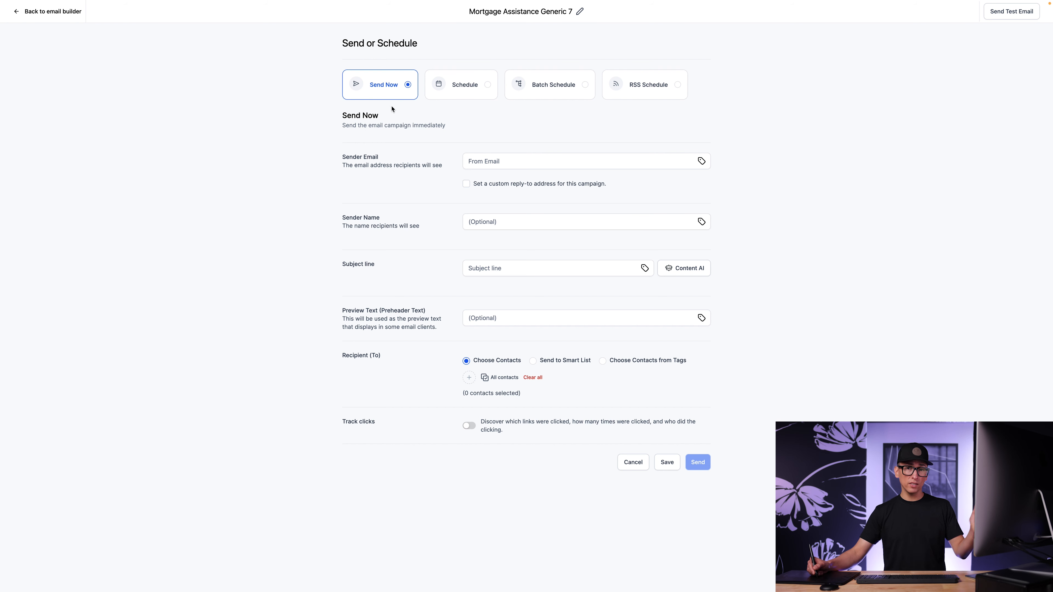
pyautogui.click(477, 89)
pyautogui.click(582, 89)
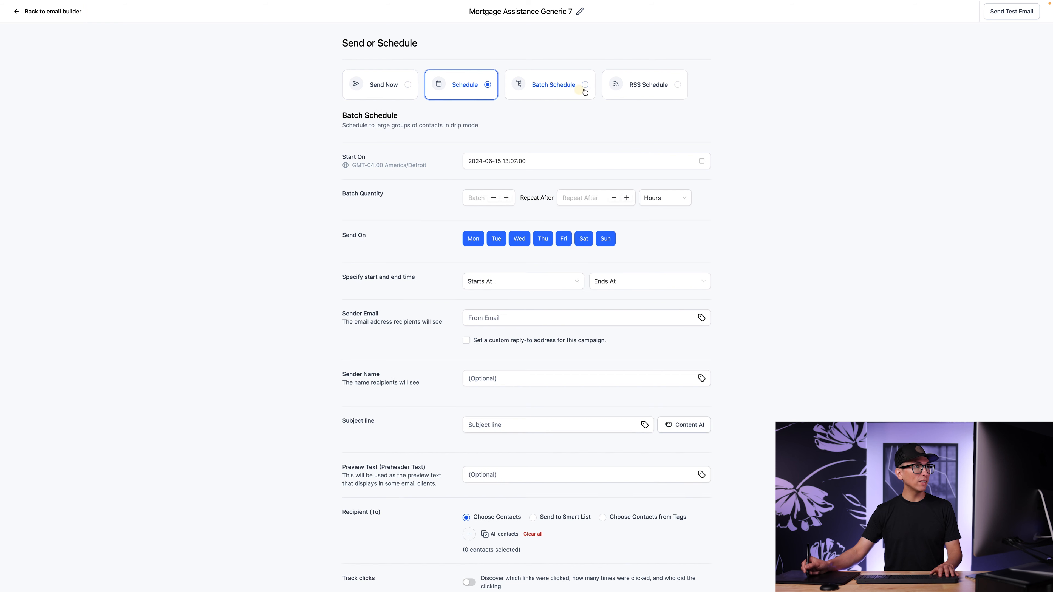
pyautogui.click(671, 92)
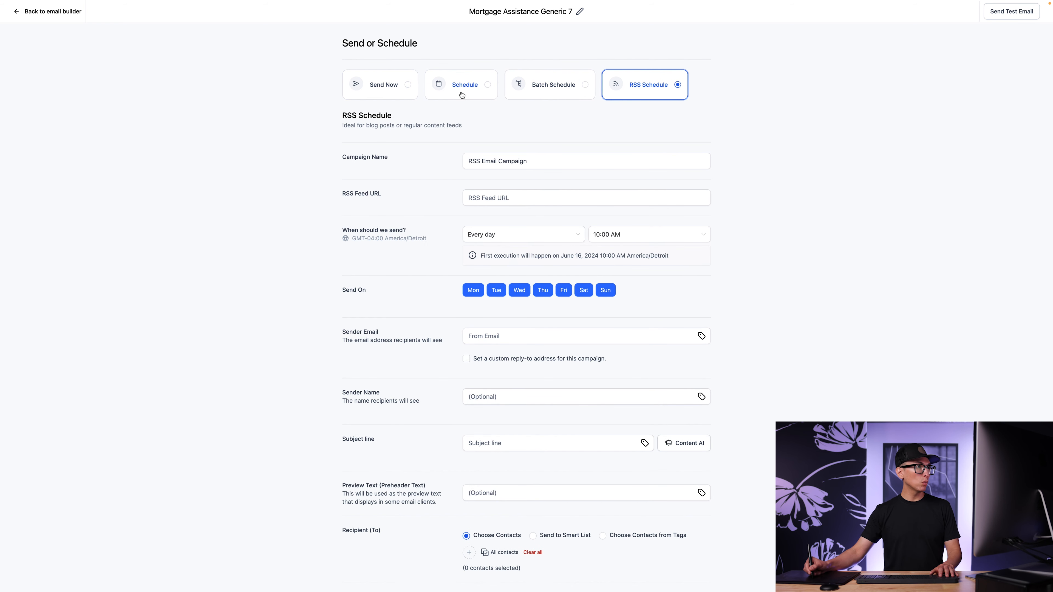
# Choose the regular Schedule delivery option and set the send date to 2024-06-28.
pyautogui.click(475, 88)
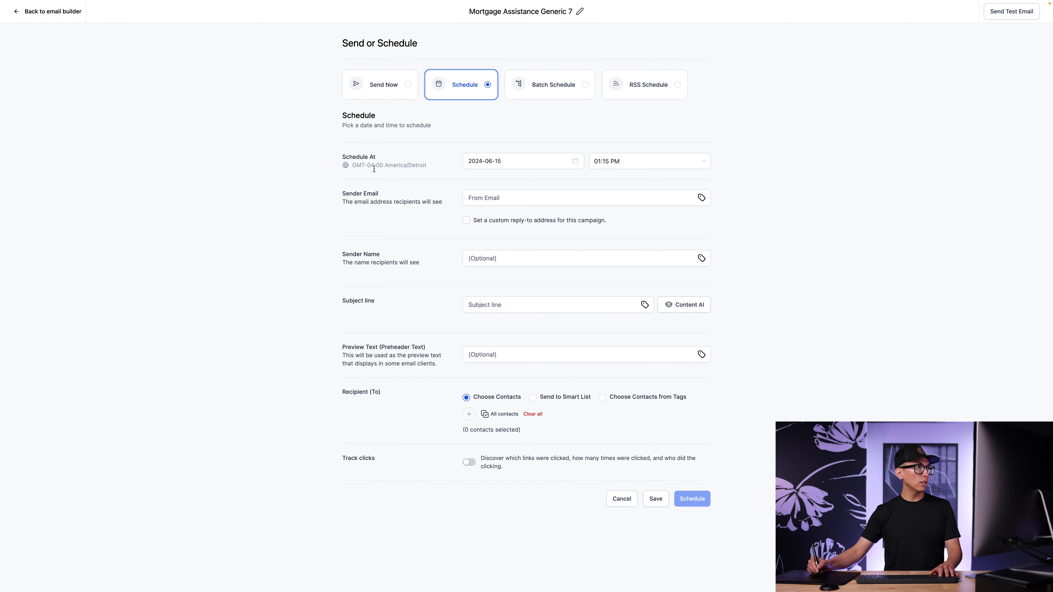
pyautogui.click(575, 161)
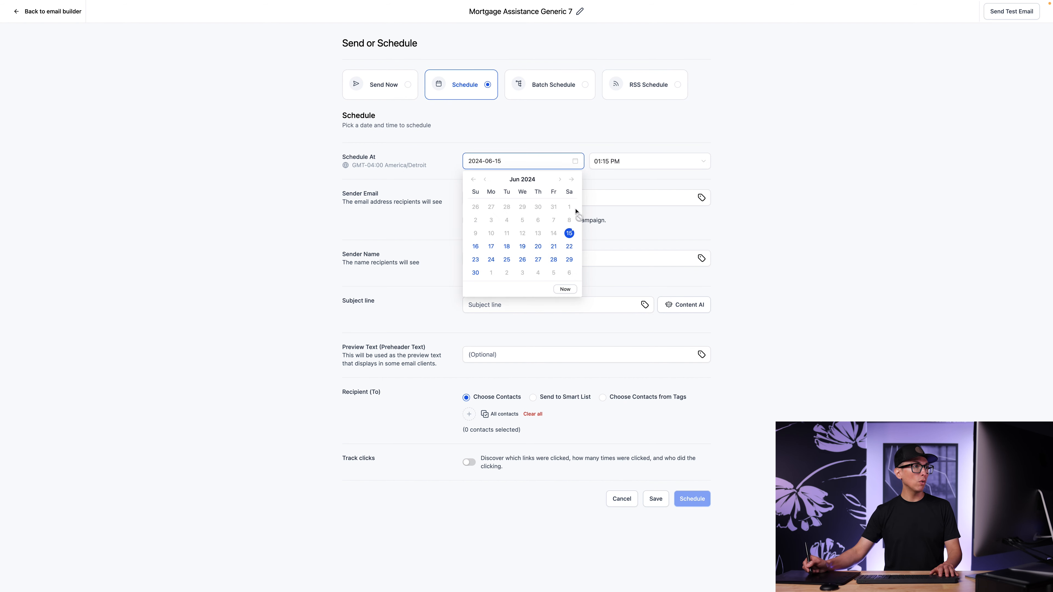
pyautogui.click(554, 260)
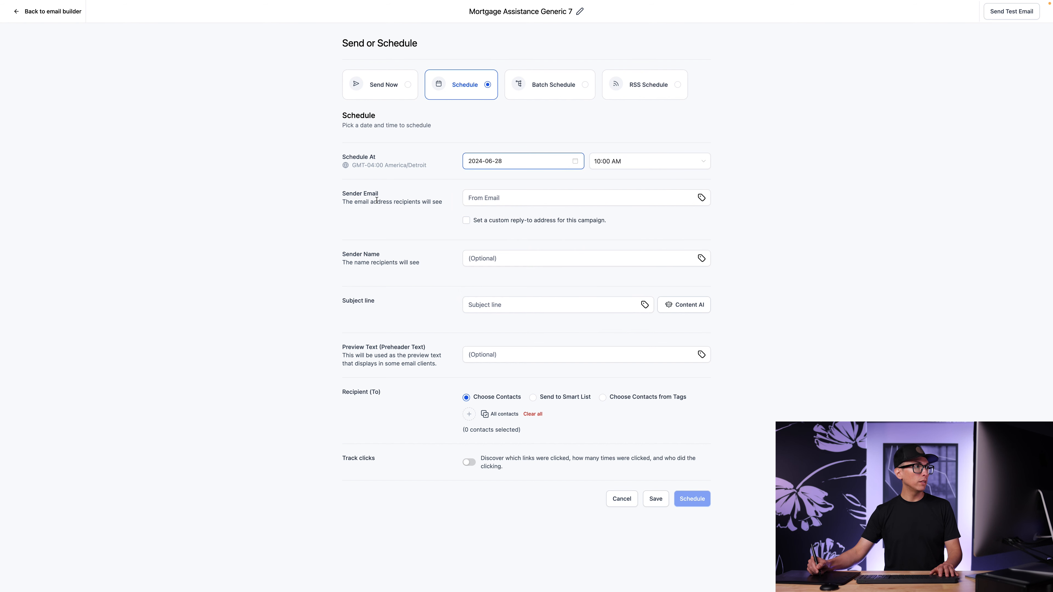
# Enter the sender's email address and enable a custom reply-to address for the campaign, leaving the reply-to field empty.
pyautogui.click(513, 201)
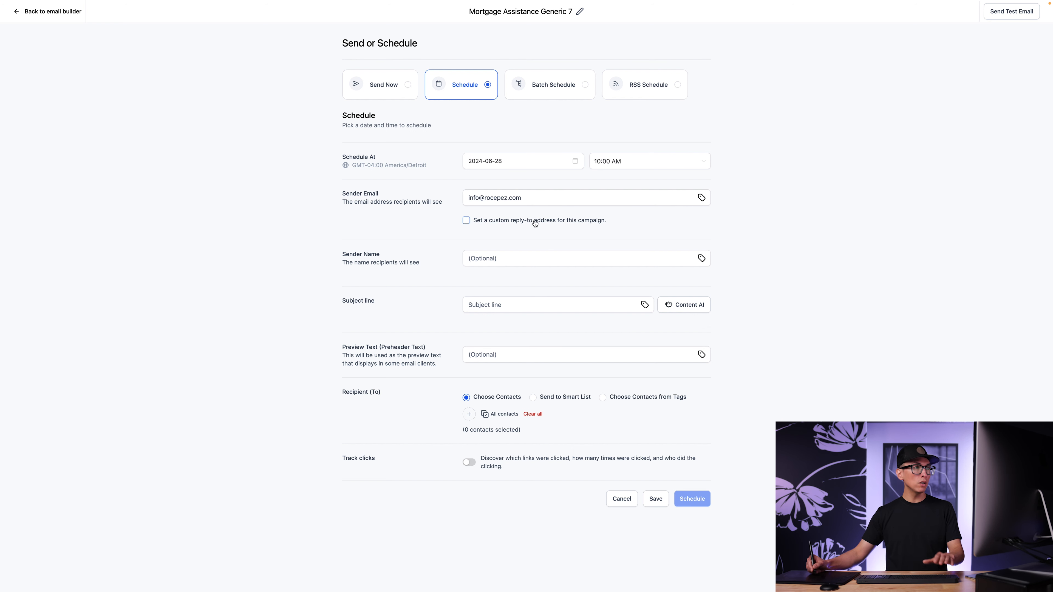
pyautogui.click(466, 221)
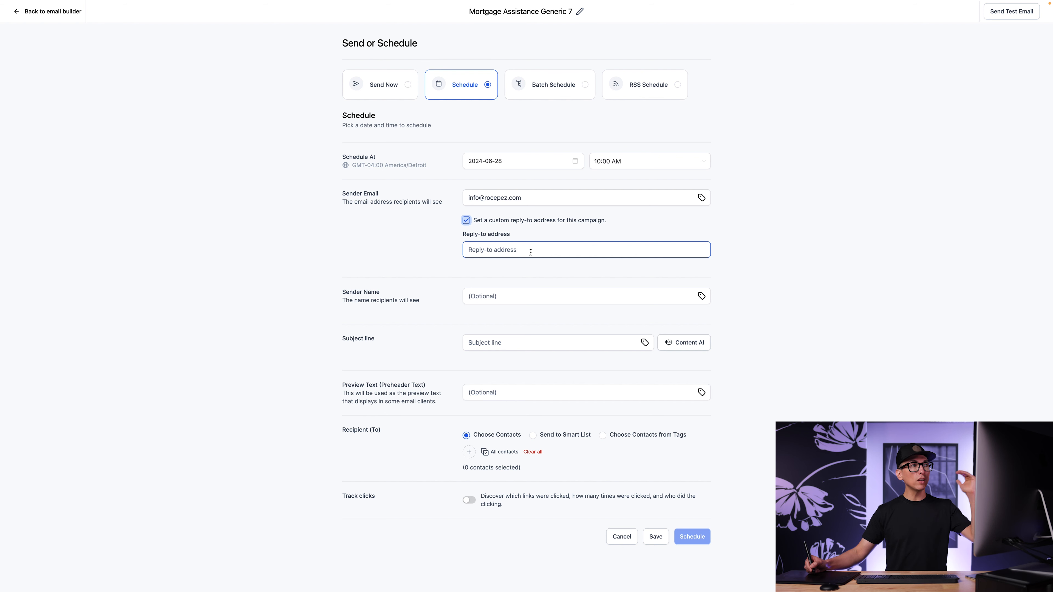
pyautogui.click(490, 248)
# Set the sender name to "rocepez media" and the subject line to "Email subject line test".
pyautogui.click(510, 295)
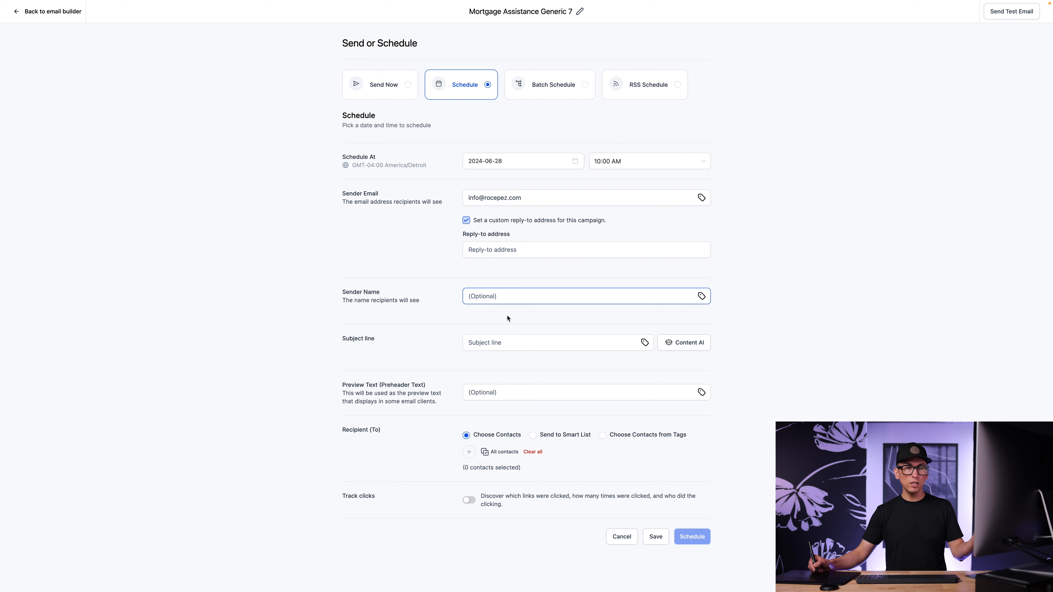
pyautogui.write('rocepez media')
pyautogui.click(519, 342)
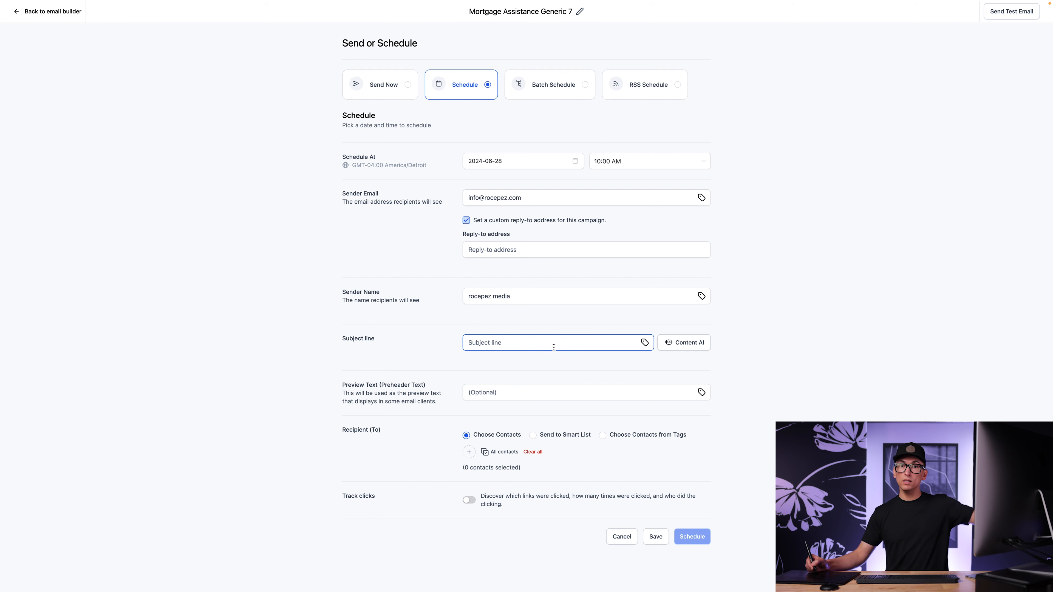
pyautogui.write('Email subject line test')
pyautogui.click(737, 383)
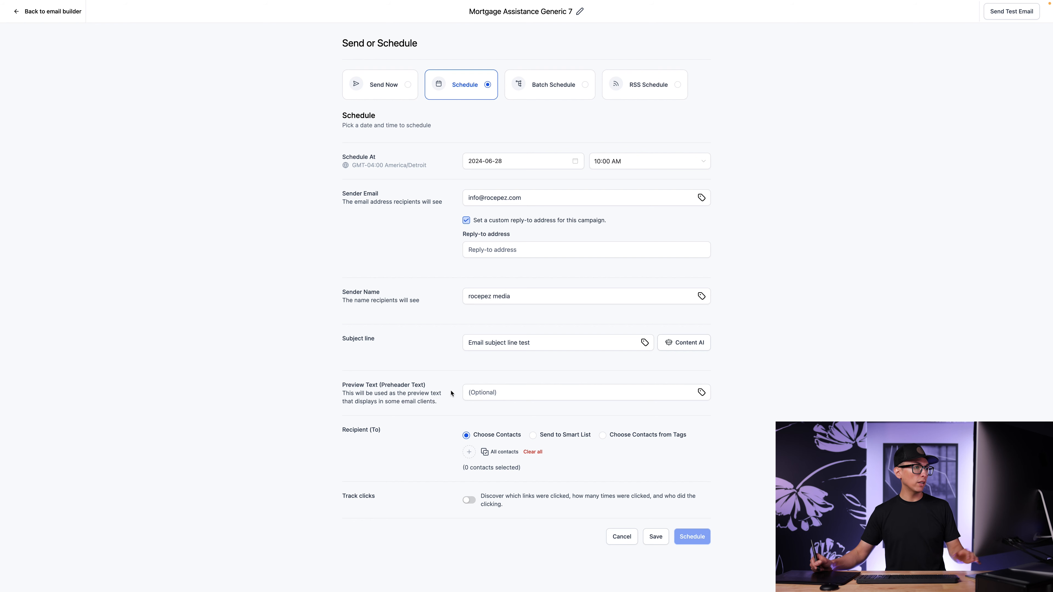
# Set the preview text to "test preview text goes here".
pyautogui.click(572, 394)
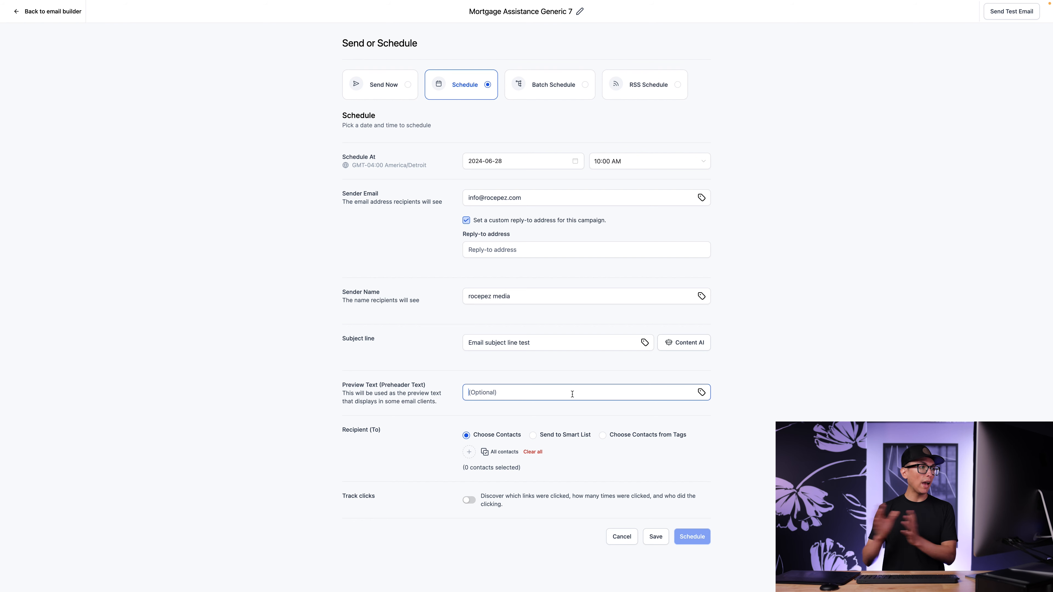
pyautogui.write('test preview text goes here')
pyautogui.click(565, 413)
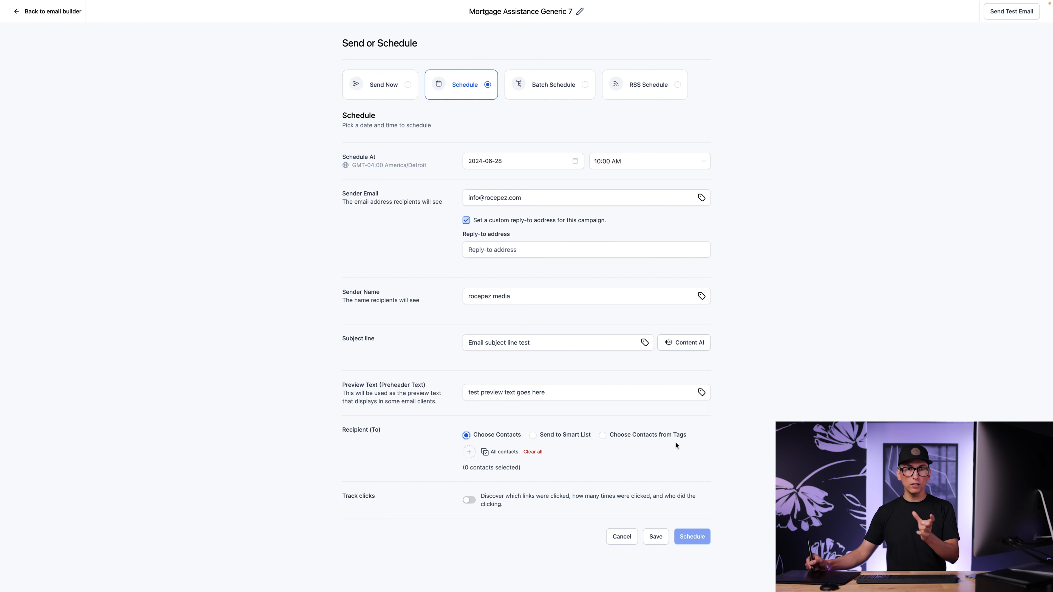
# Choose the recipients from tags and add the contacts tagged "artist".
pyautogui.click(621, 436)
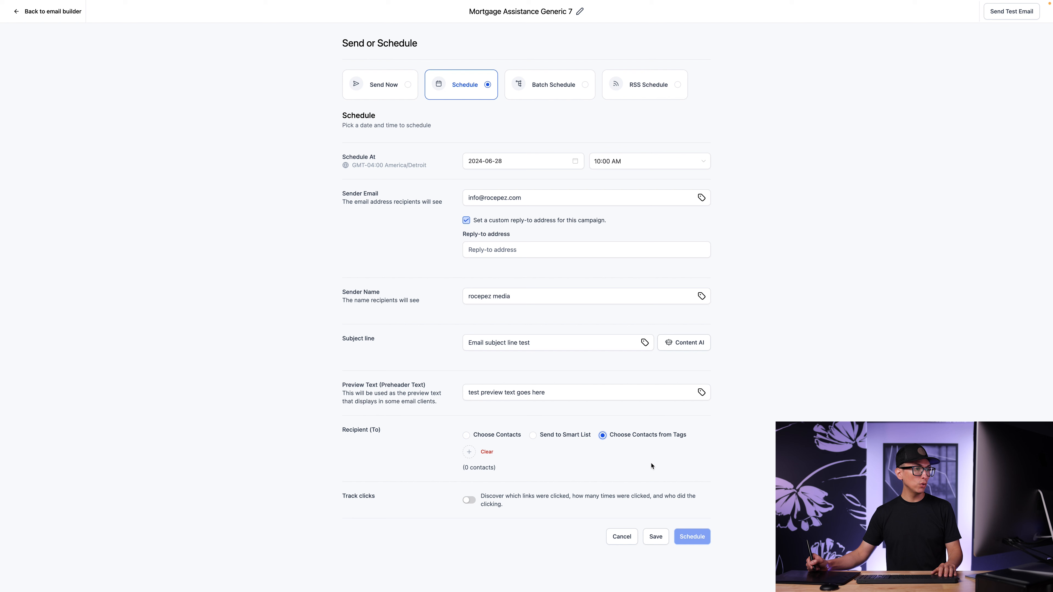
pyautogui.click(469, 452)
pyautogui.click(441, 245)
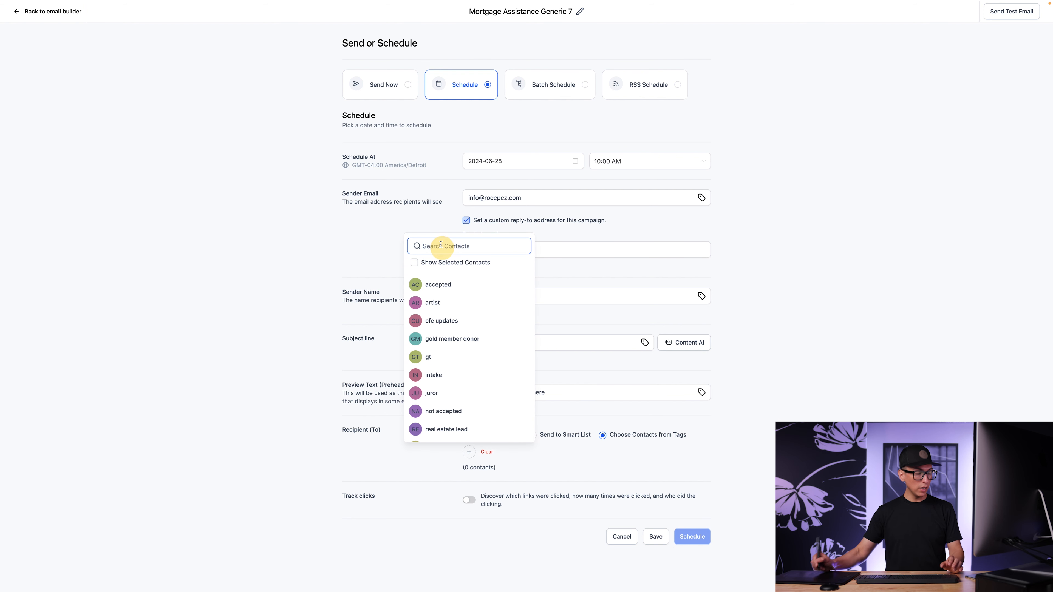
pyautogui.write('artist')
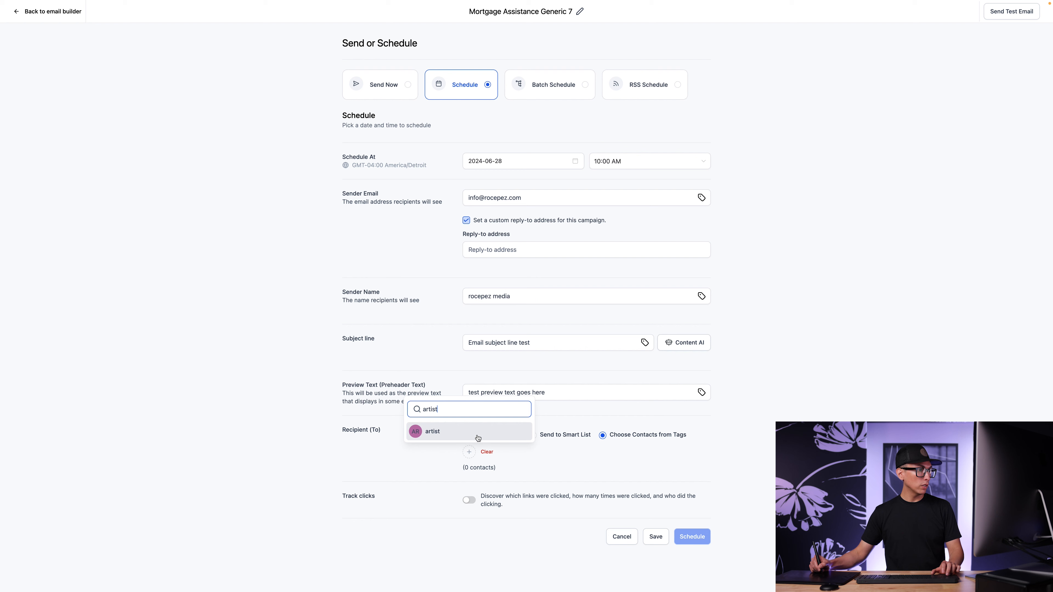
pyautogui.click(478, 435)
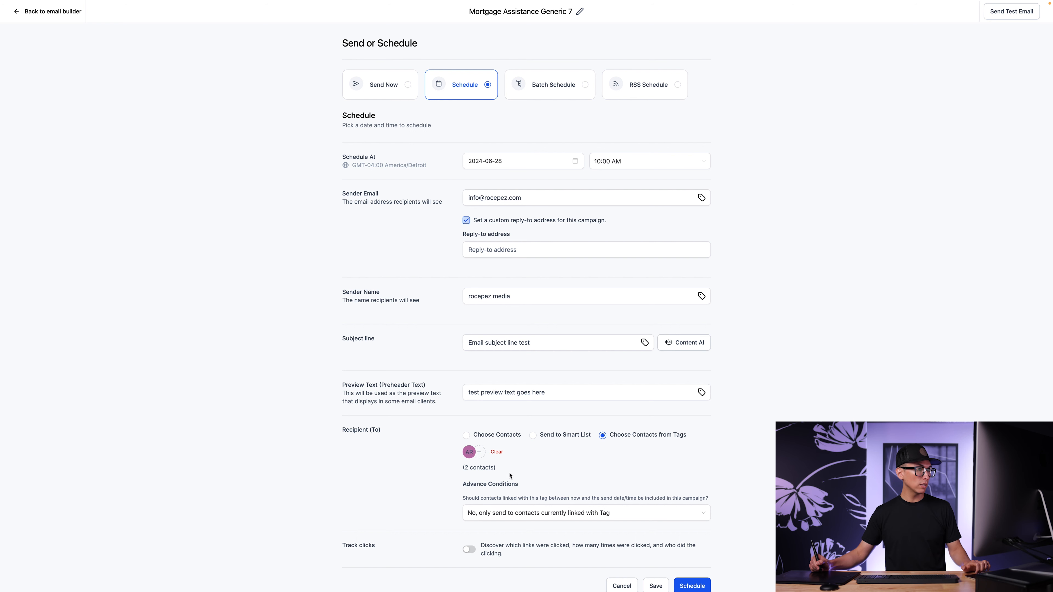
# Switch the advance condition to "Yes, include them" and back to "No, only send to contacts currently linked with Tag".
pyautogui.scroll(-1, 510, 476)
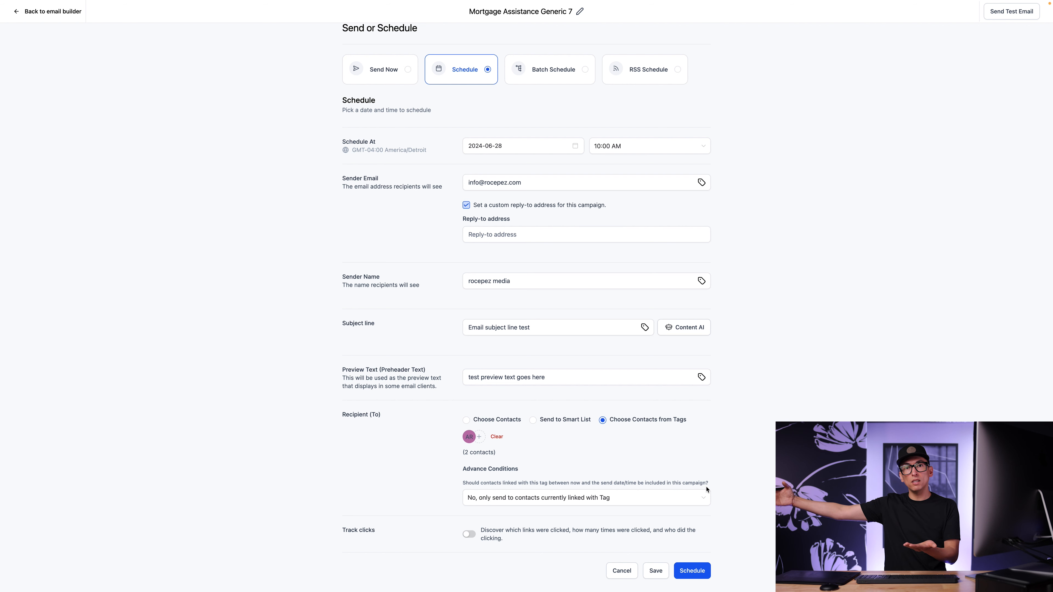
pyautogui.click(531, 498)
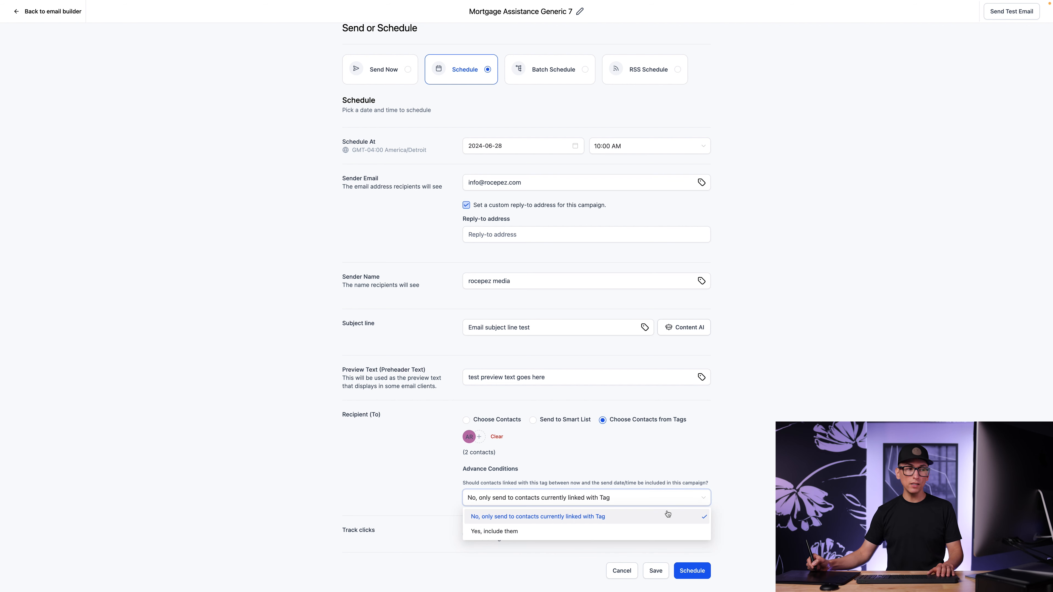
pyautogui.click(589, 536)
pyautogui.click(644, 501)
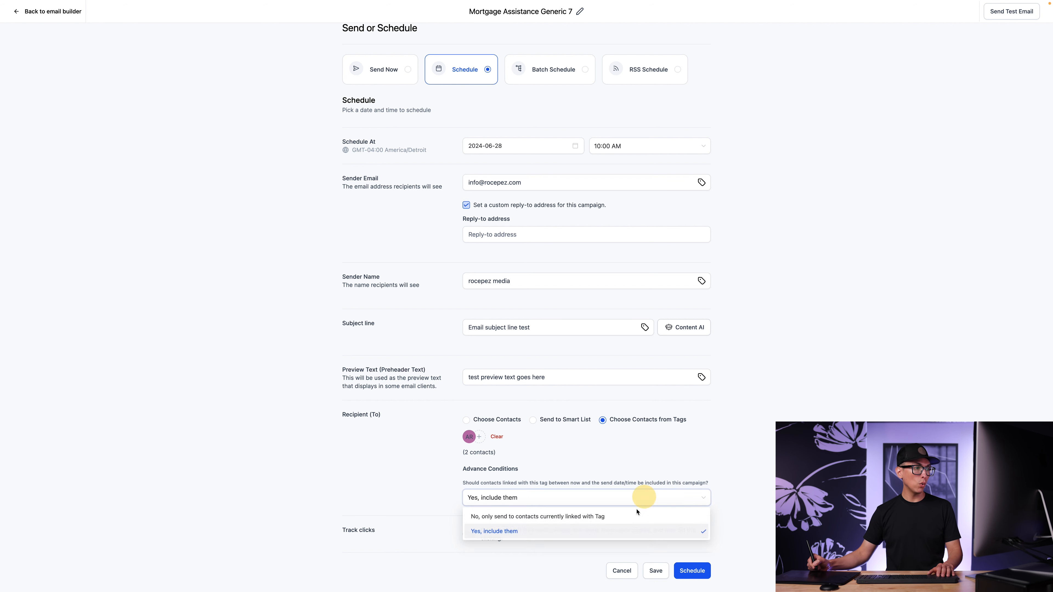
pyautogui.click(625, 521)
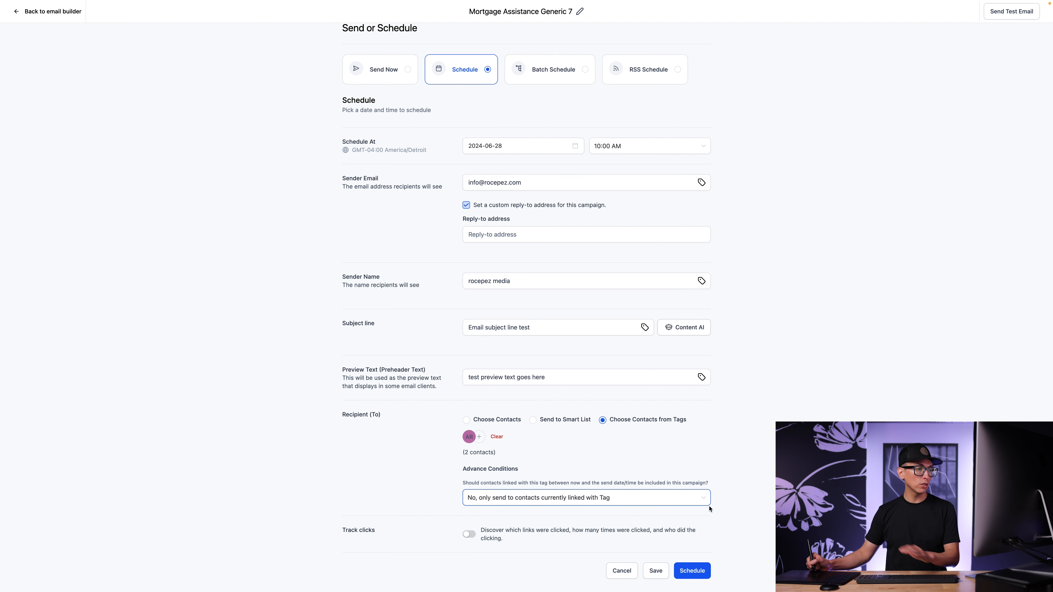
pyautogui.click(623, 503)
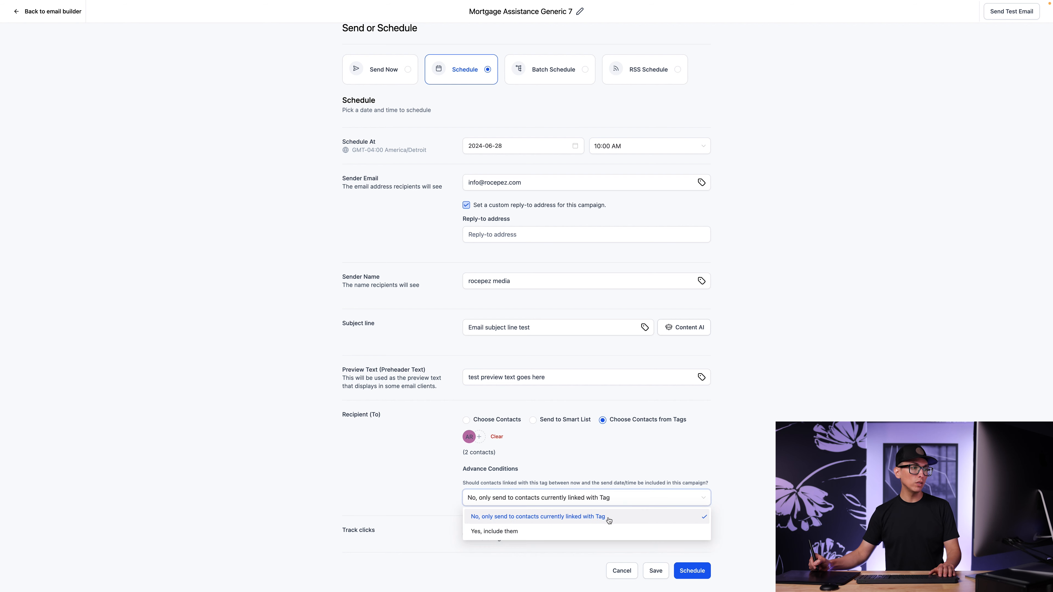
pyautogui.click(768, 493)
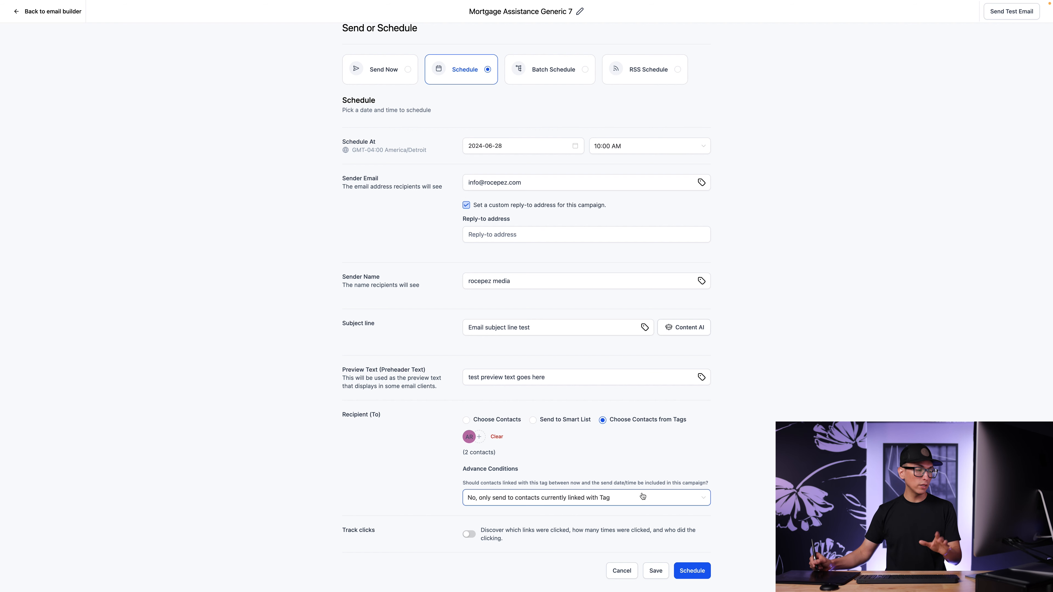
# Enable click tracking and schedule the campaign.
pyautogui.click(471, 535)
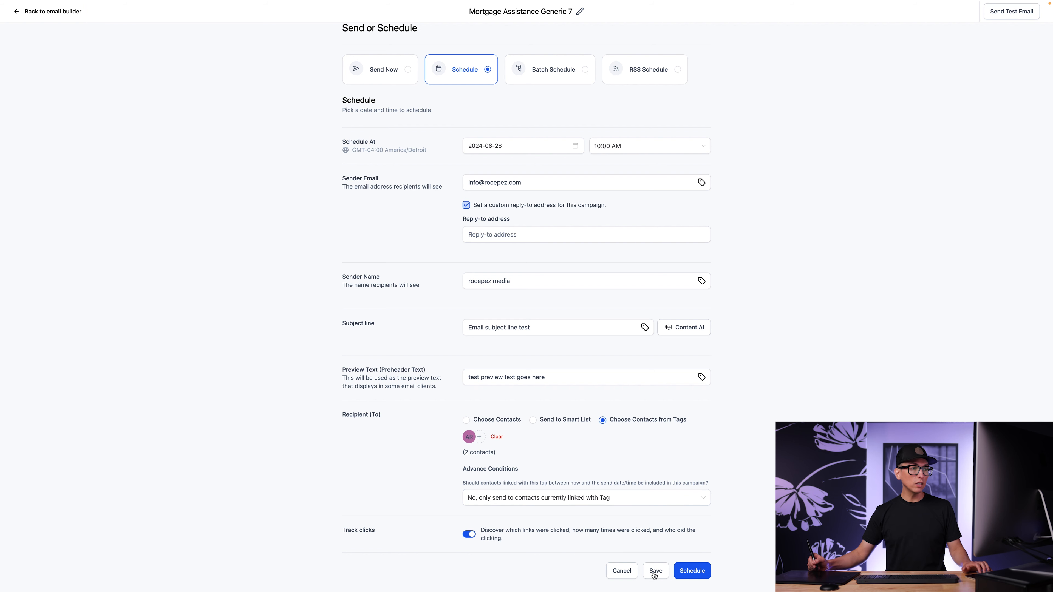
pyautogui.click(694, 572)
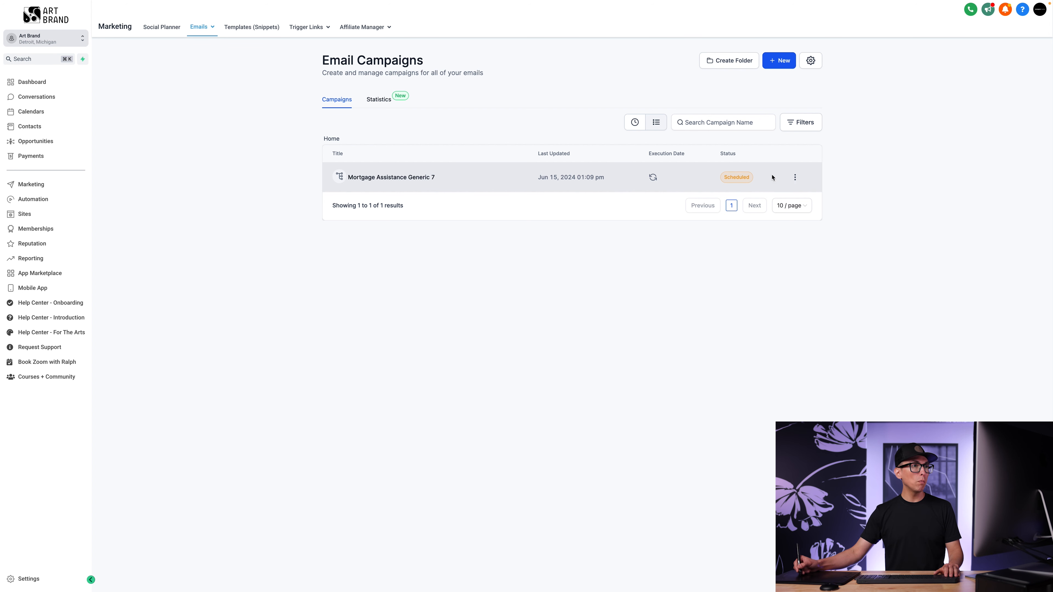
# Open the available actions for the scheduled Mortgage Assistance Generic 7 campaign.
pyautogui.click(795, 177)
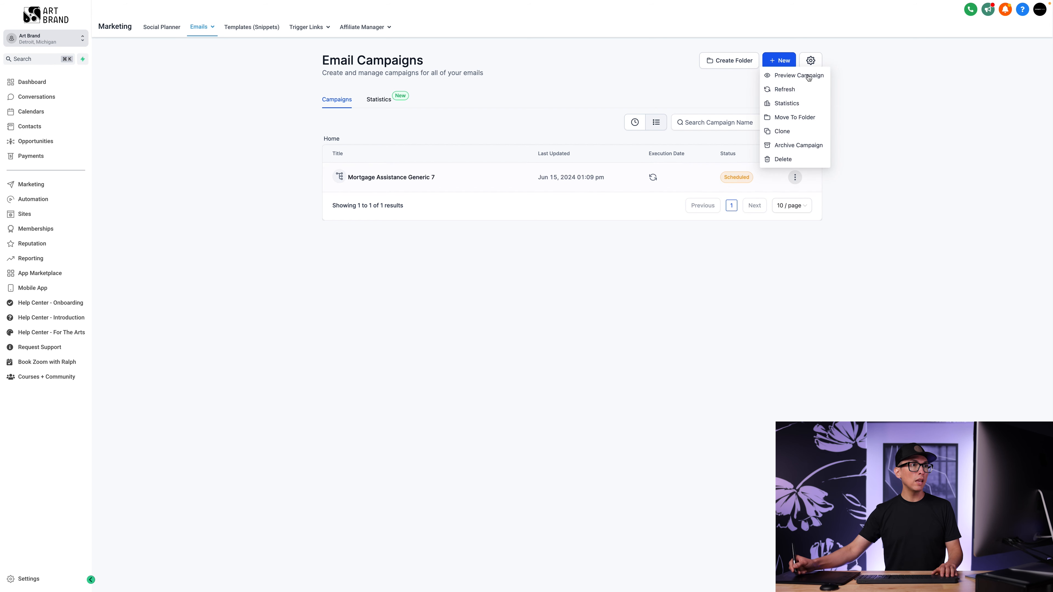